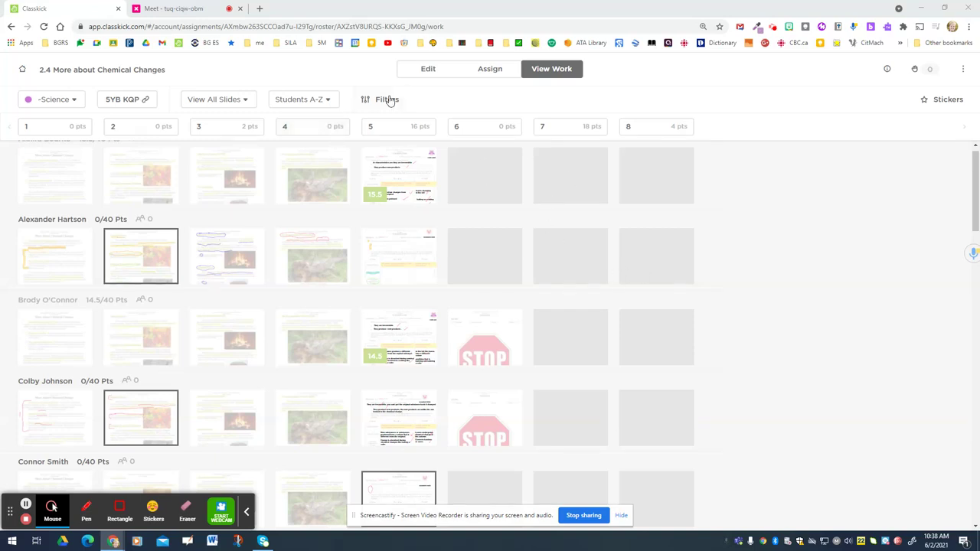
# Turn on 'Hide student names' in Filters so the roster shows animal aliases like Beaming Bear
pyautogui.scroll(1, 438, 237)
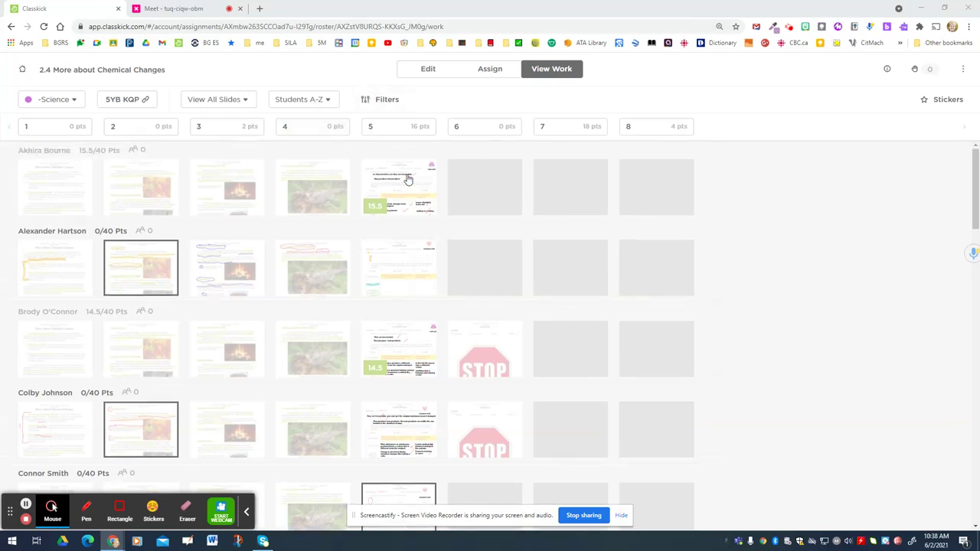
pyautogui.click(394, 99)
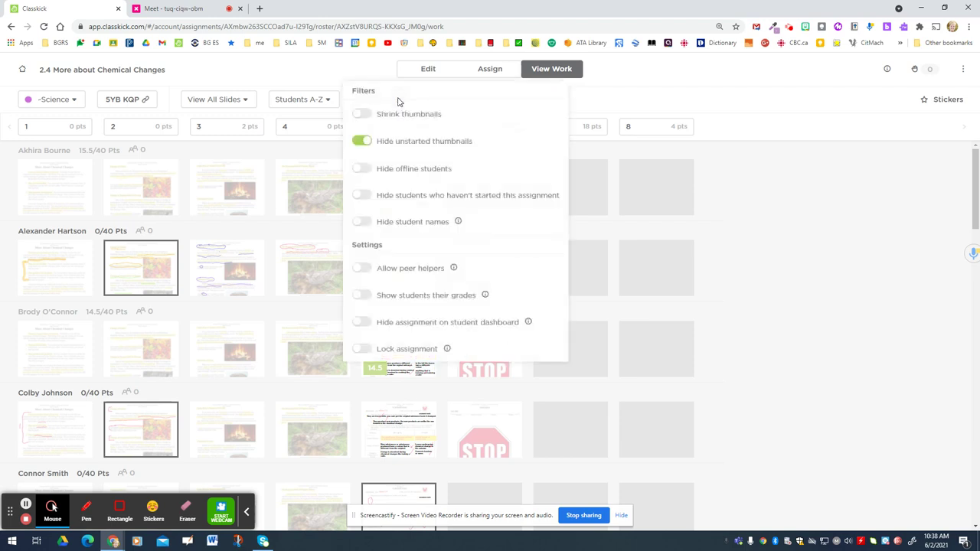
pyautogui.click(394, 222)
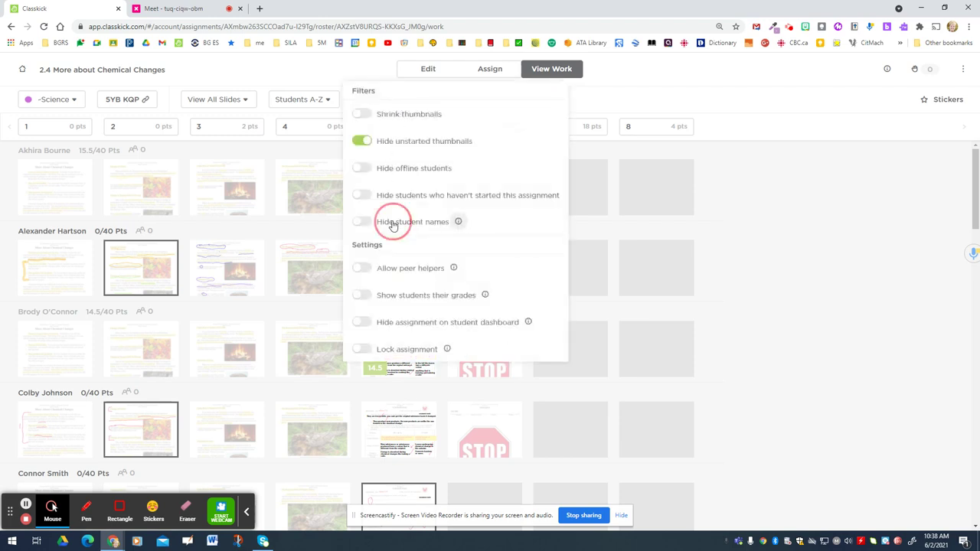
pyautogui.click(771, 229)
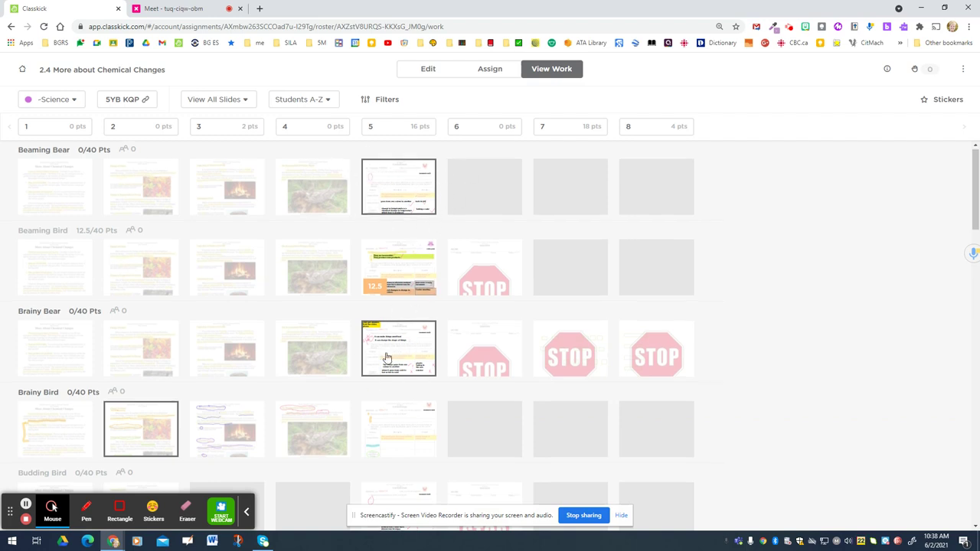
pyautogui.scroll(-2, 190, 381)
pyautogui.scroll(-2, 245, 379)
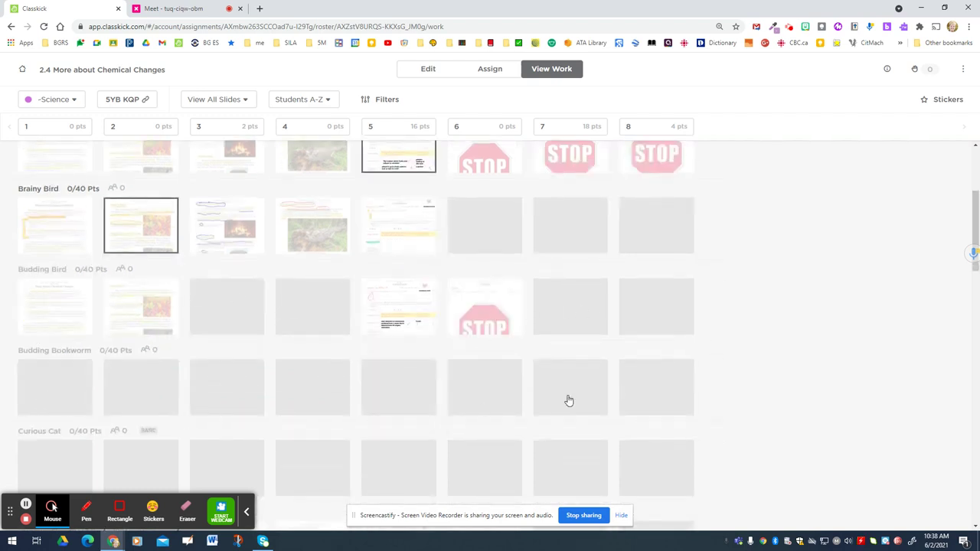
pyautogui.scroll(-2, 551, 394)
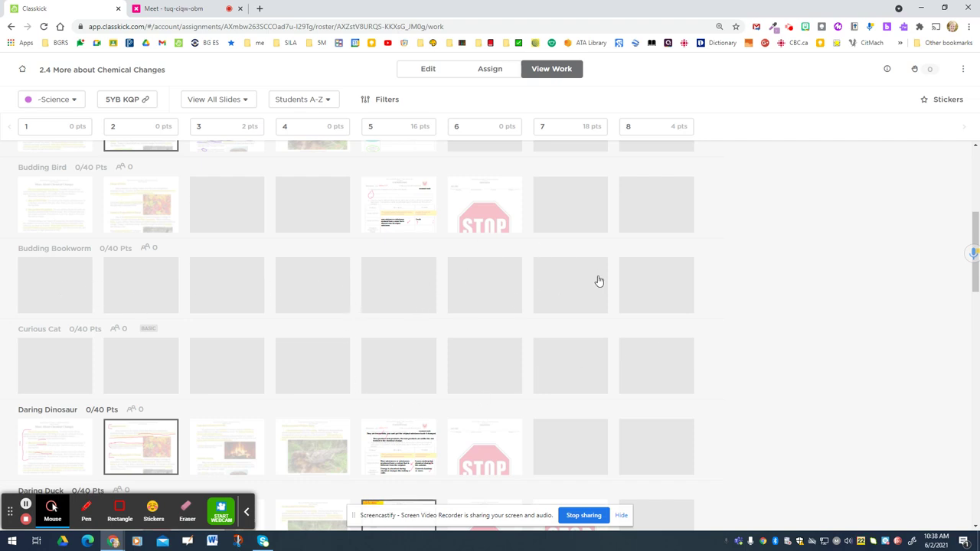
pyautogui.scroll(2, 578, 292)
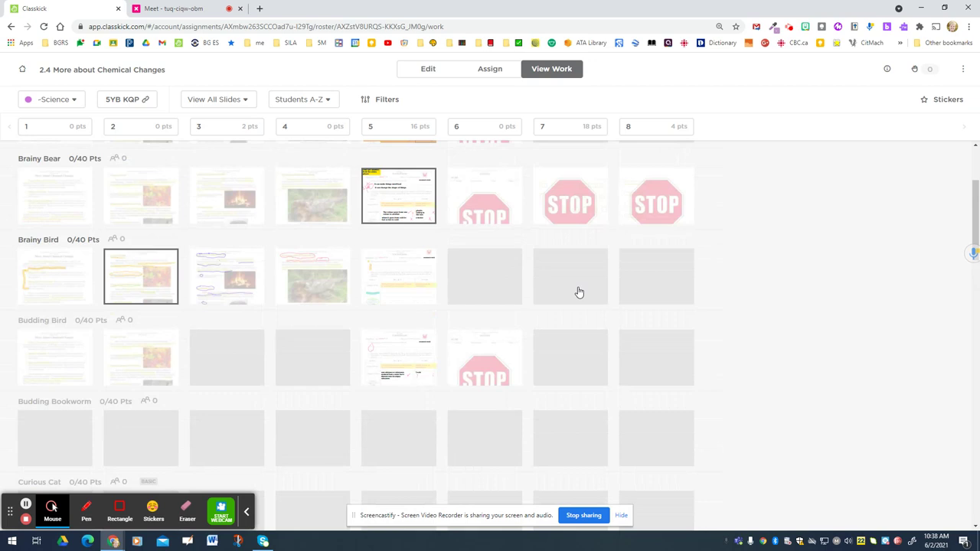
pyautogui.click(400, 281)
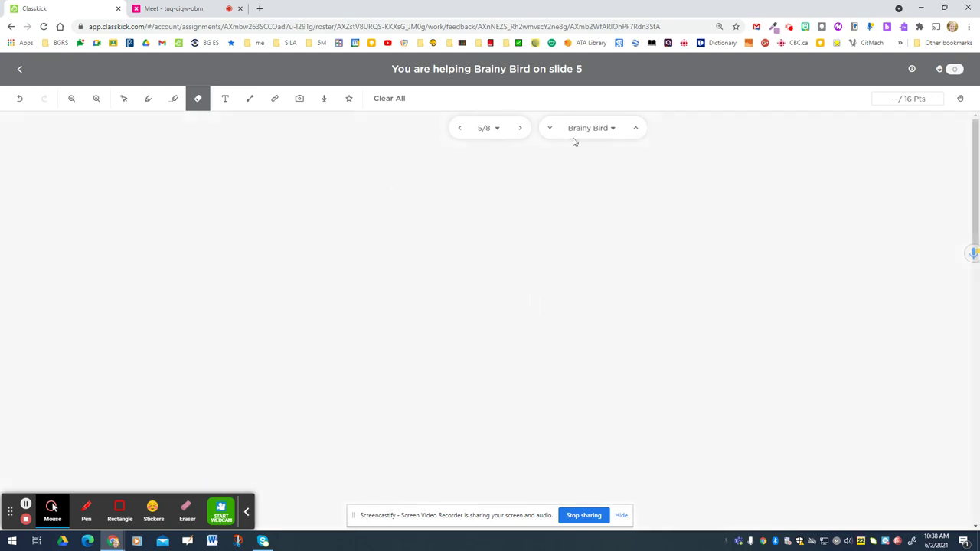
pyautogui.scroll(-4, 382, 356)
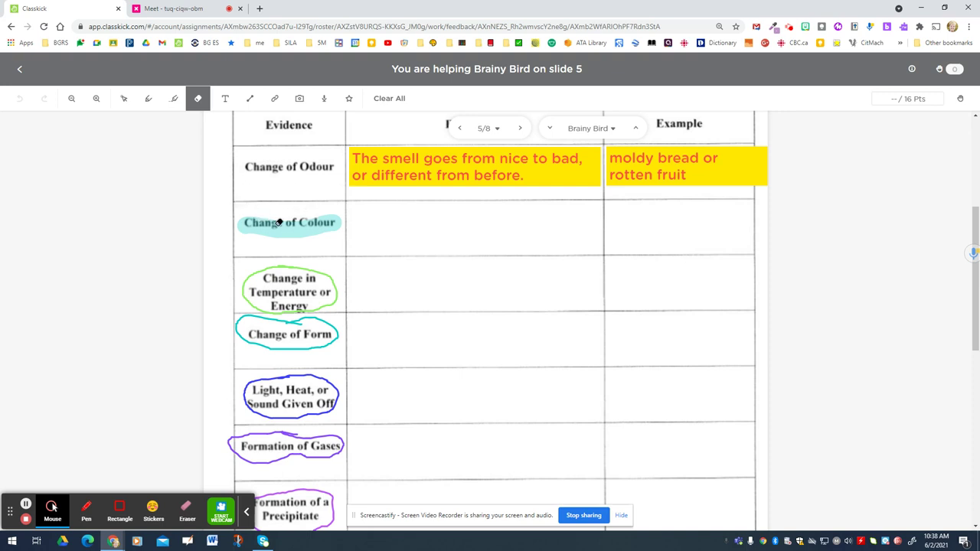
pyautogui.scroll(-2, 297, 217)
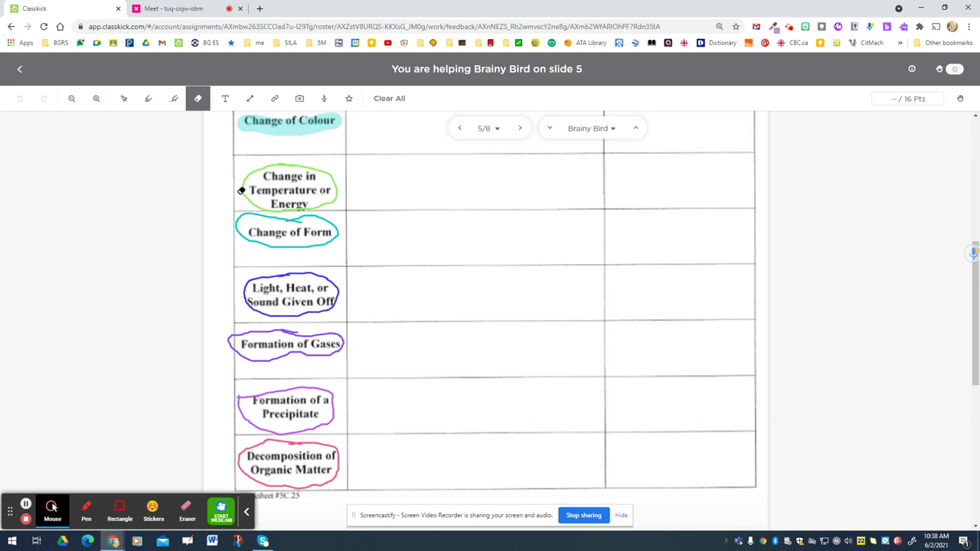
pyautogui.scroll(2, 287, 167)
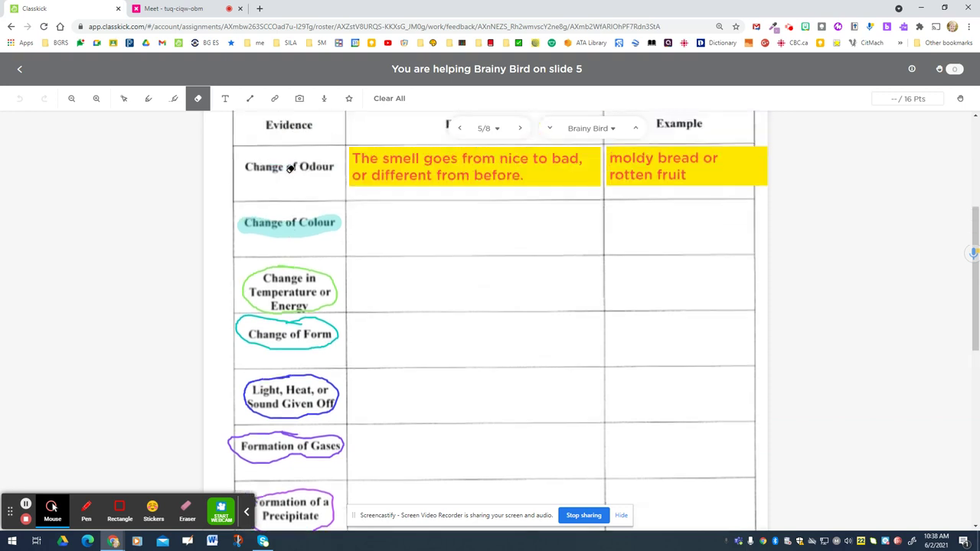
pyautogui.click(460, 129)
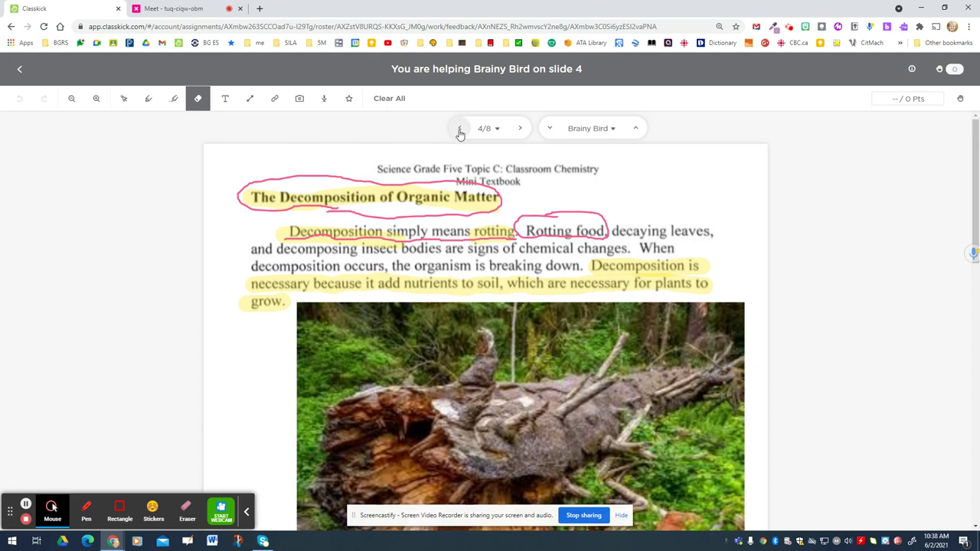
pyautogui.click(460, 128)
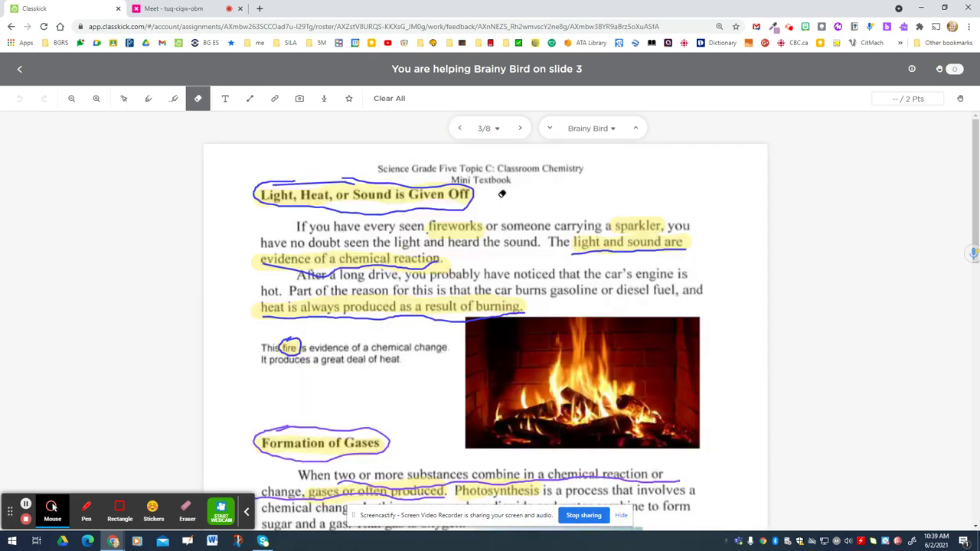
pyautogui.scroll(-3, 376, 396)
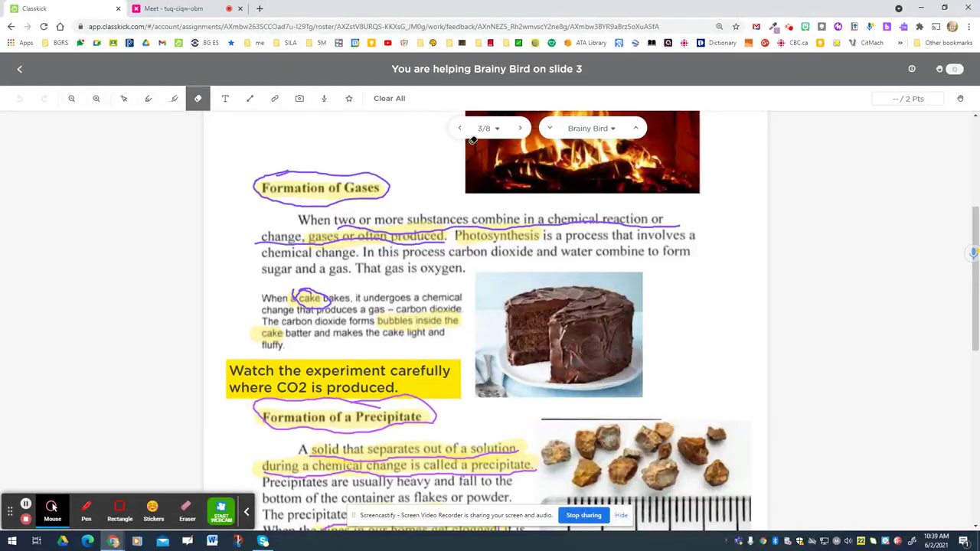
pyautogui.click(19, 68)
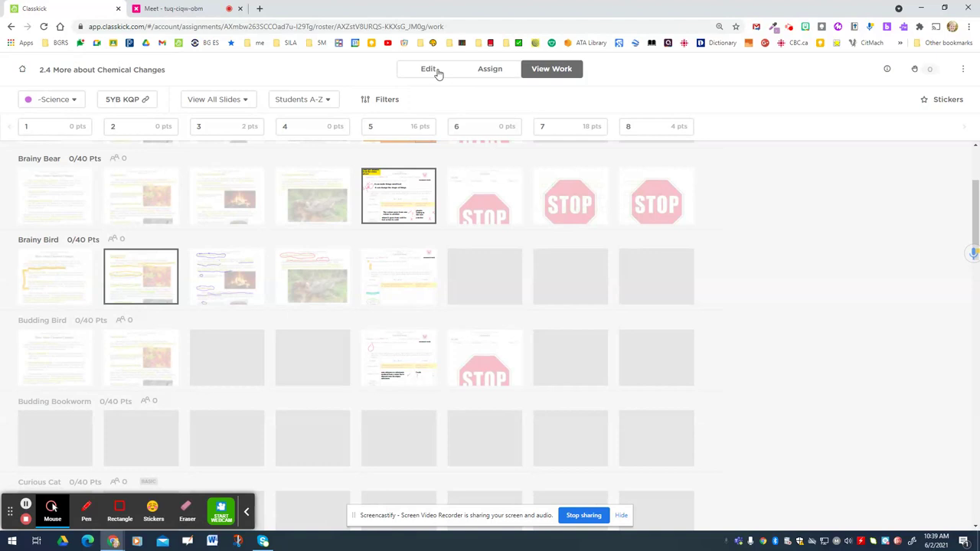
# Switch to Edit, preview slide 5's model answers, and return to the eight-slide assignment overview
pyautogui.click(429, 68)
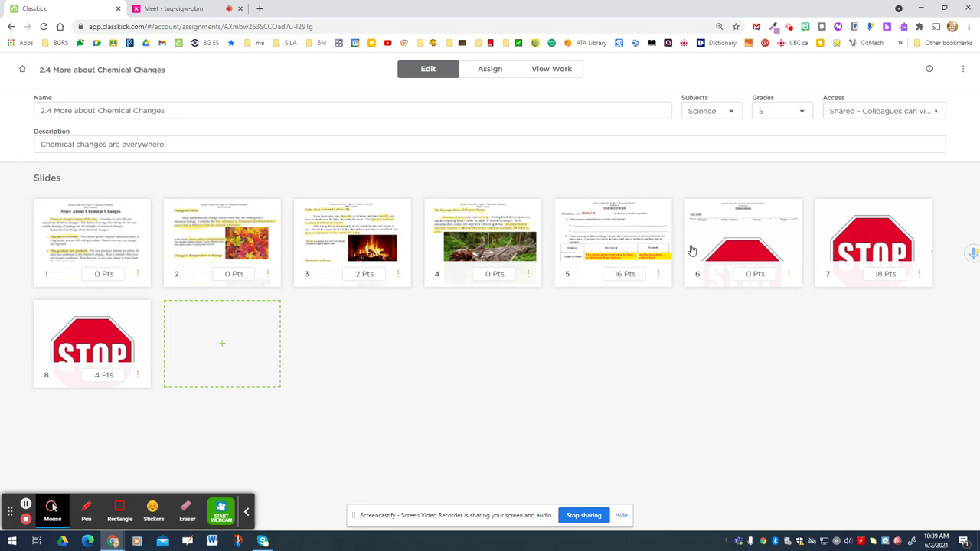
pyautogui.click(667, 213)
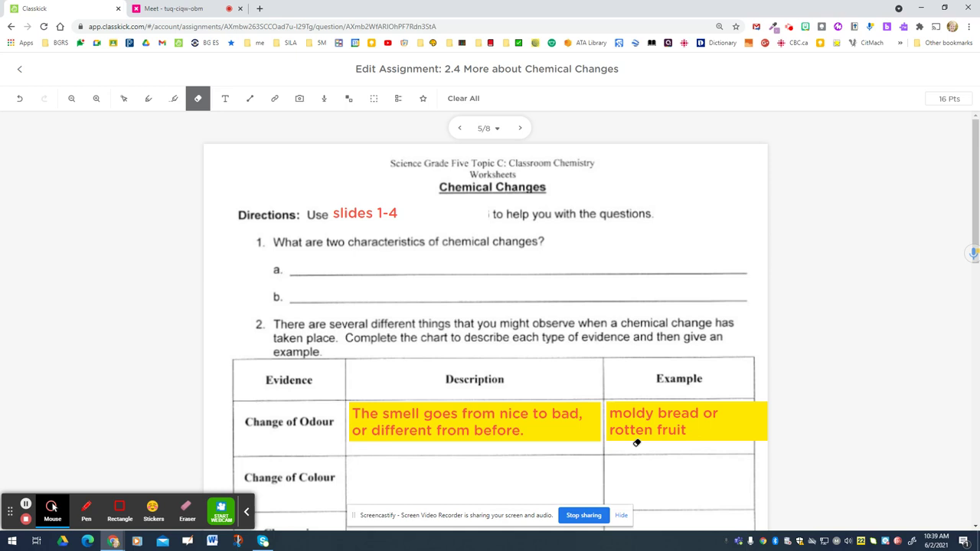
pyautogui.click(20, 69)
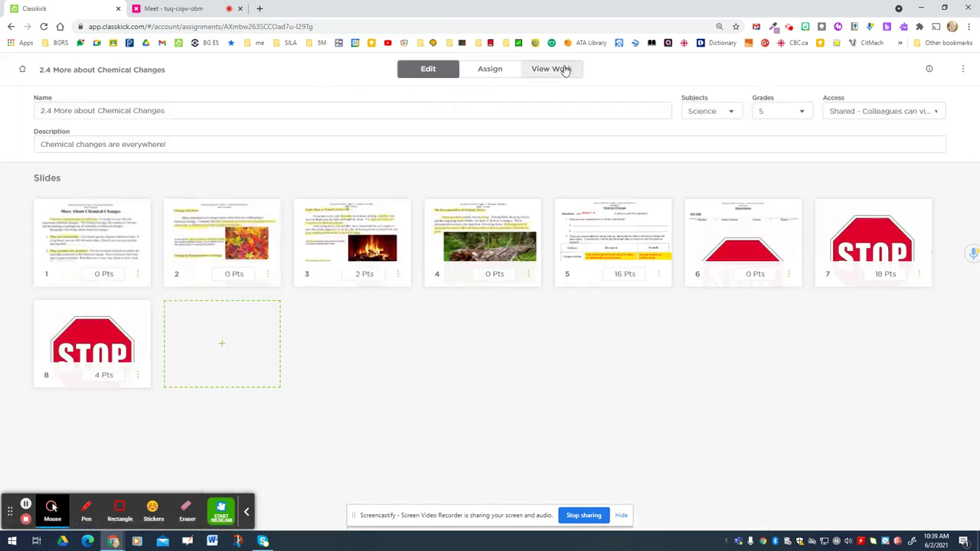
# Return to View Work and scroll the aliased student grid until Daring Duck's row is visible
pyautogui.click(565, 70)
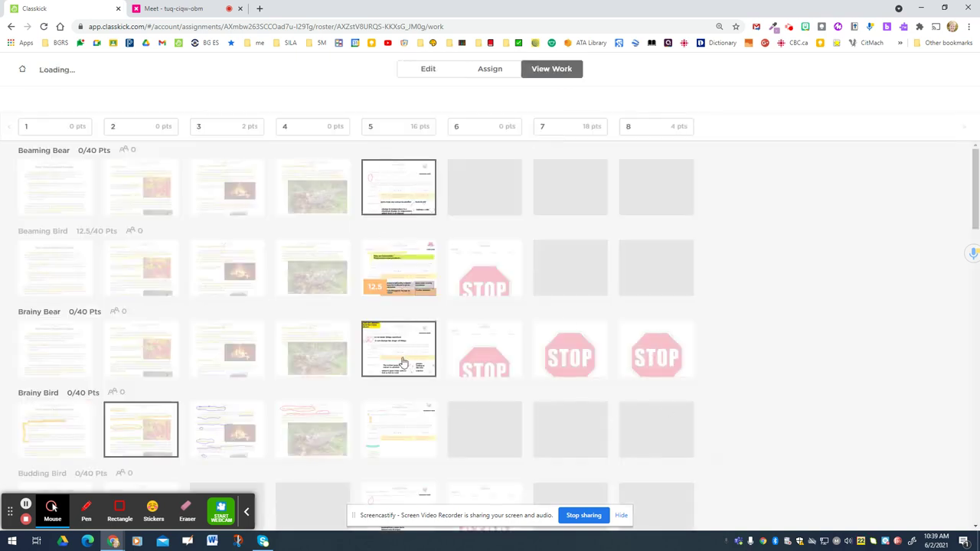
pyautogui.scroll(-2, 401, 362)
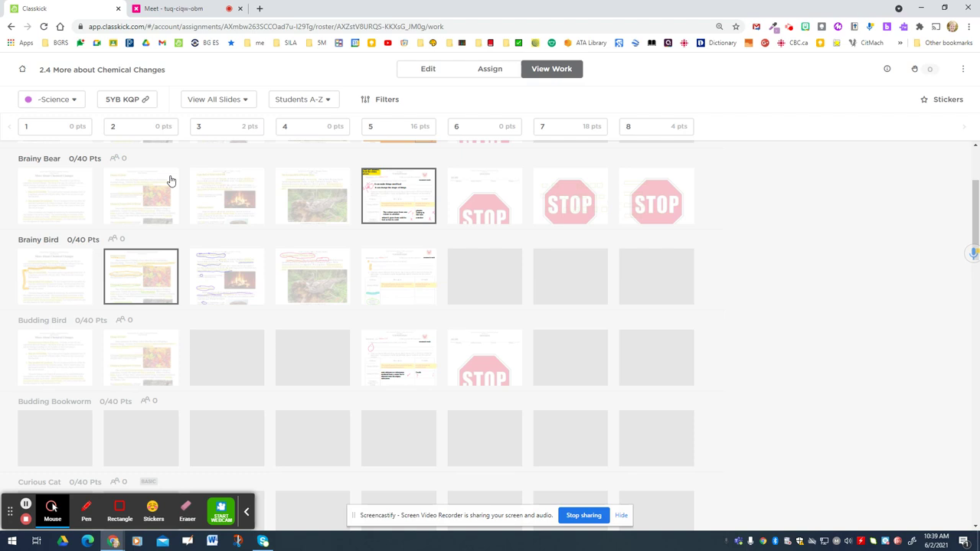
pyautogui.scroll(-1, 126, 329)
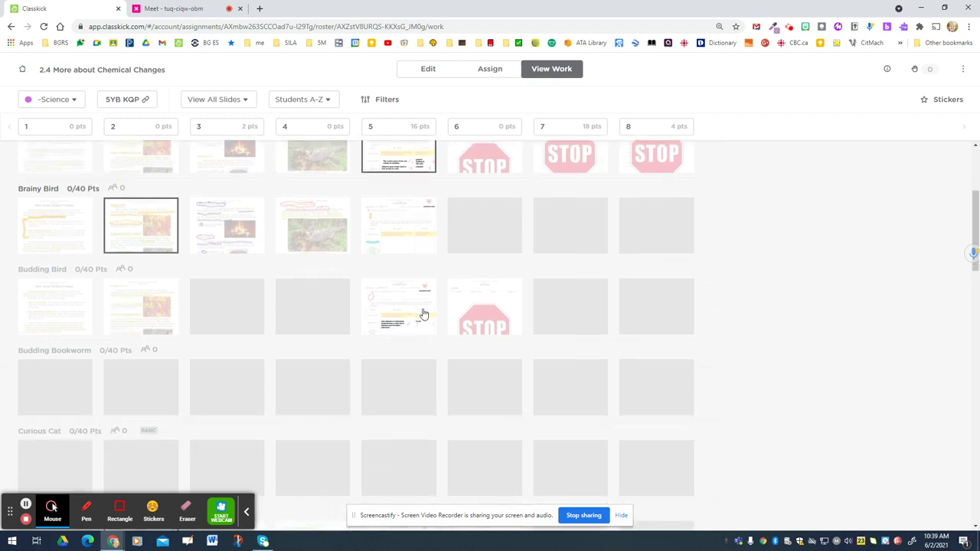
pyautogui.scroll(1, 551, 218)
pyautogui.scroll(1, 556, 222)
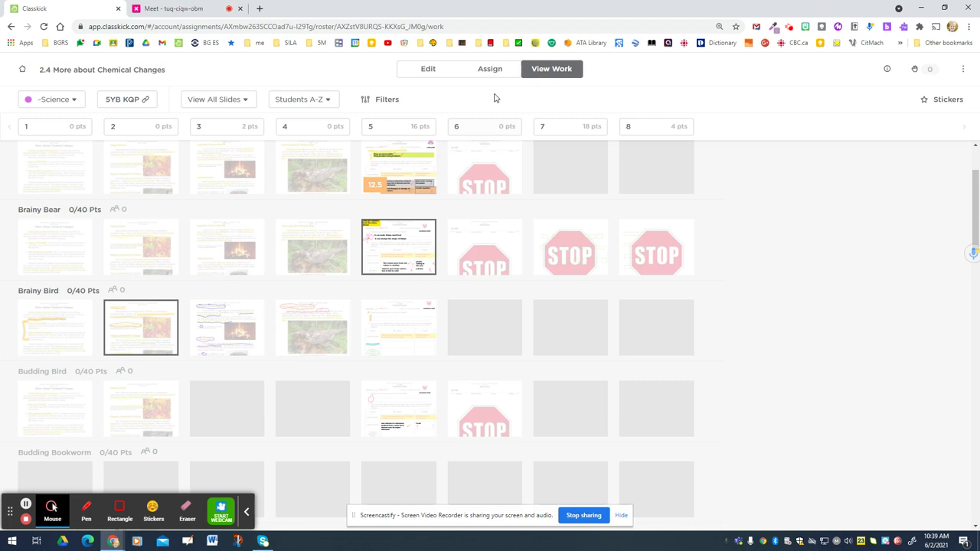
pyautogui.scroll(1, 512, 212)
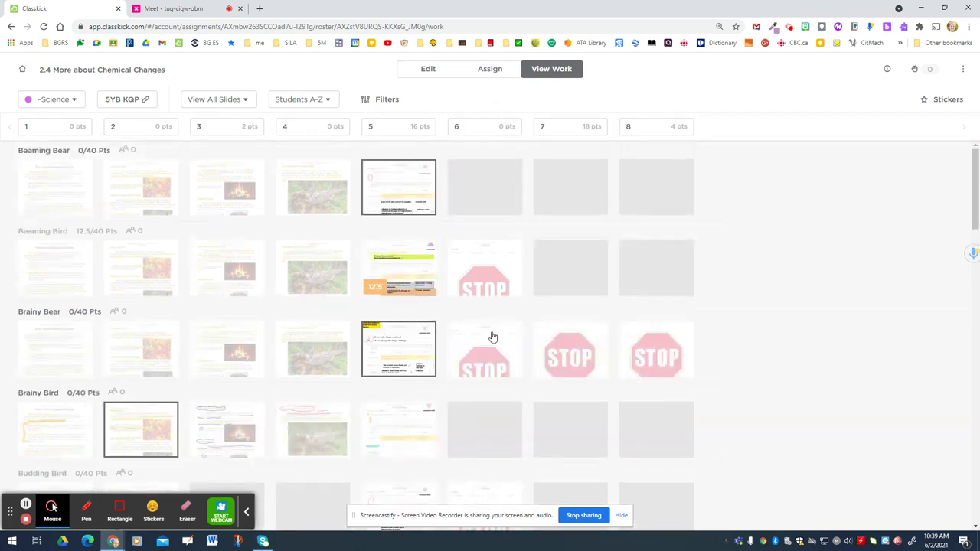
pyautogui.scroll(-5, 498, 327)
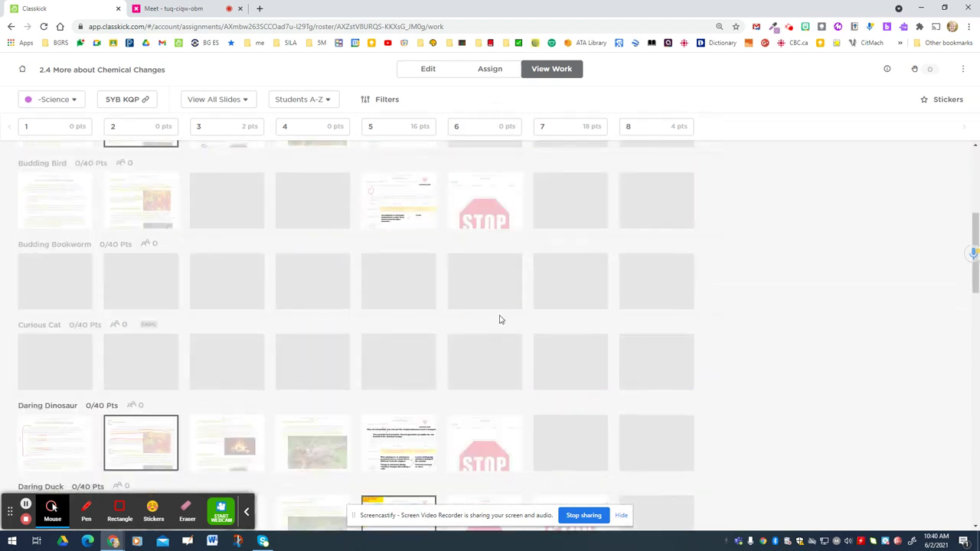
pyautogui.scroll(-1, 510, 288)
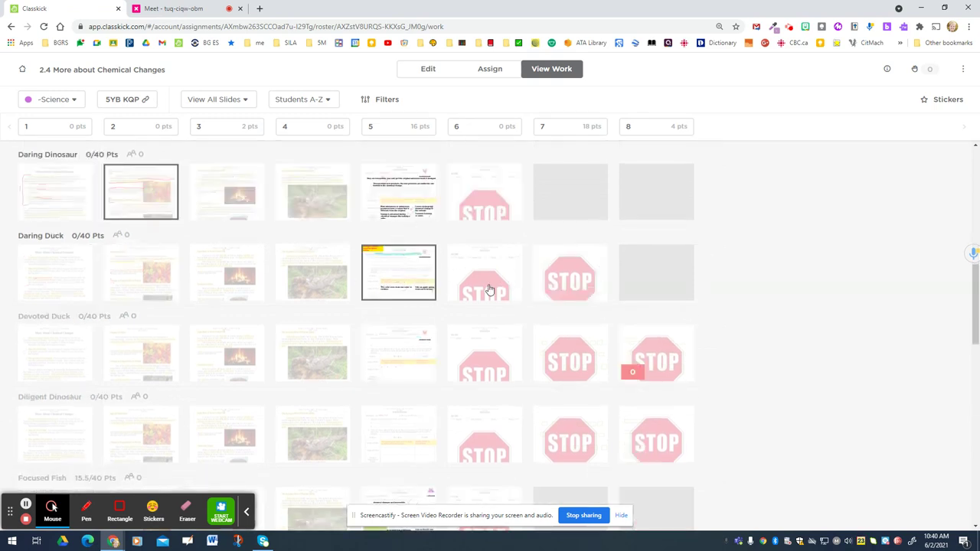
# Open Daring Duck's slide 5 and scroll down to the chemical-change evidence chart
pyautogui.click(407, 275)
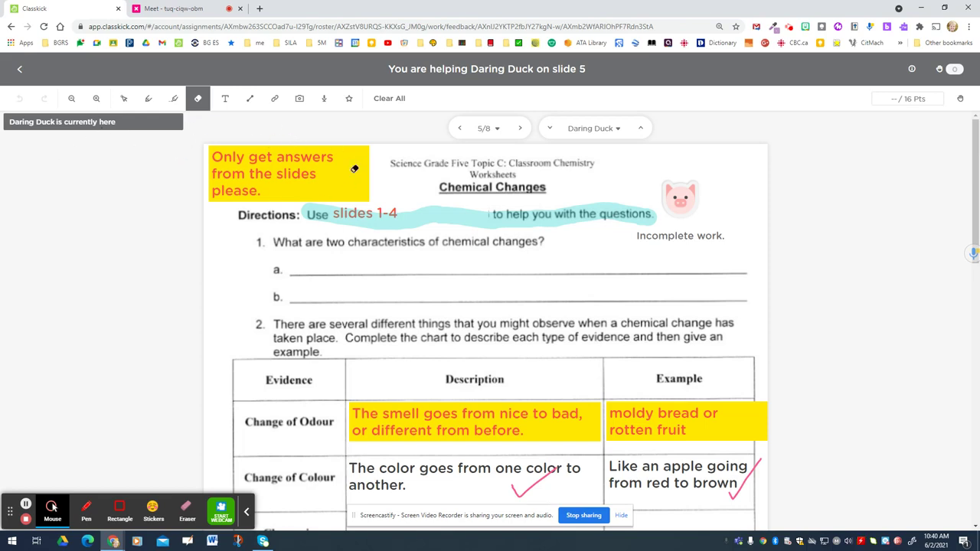
pyautogui.scroll(-3, 727, 230)
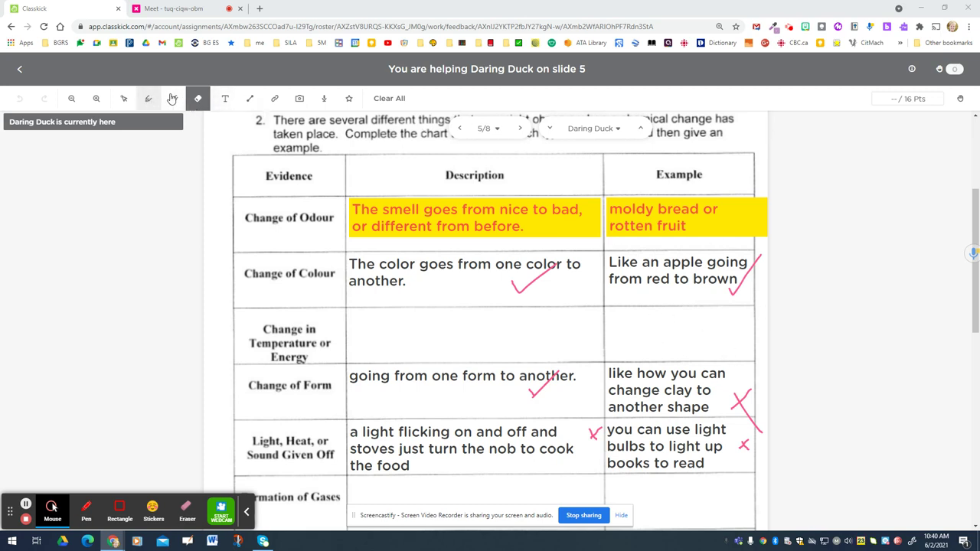
# With the cyan highlighter, bracket the Change of Form and Light examples and highlight 'nob to cook'
pyautogui.click(173, 98)
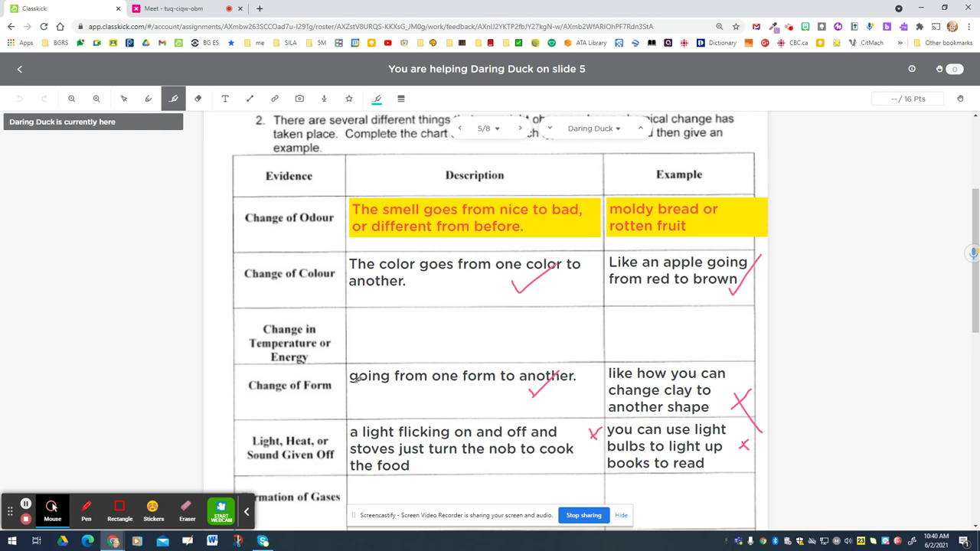
pyautogui.moveTo(741, 366)
pyautogui.mouseDown()
pyautogui.moveTo(755, 367)
pyautogui.moveTo(760, 465)
pyautogui.moveTo(730, 474)
pyautogui.mouseUp()
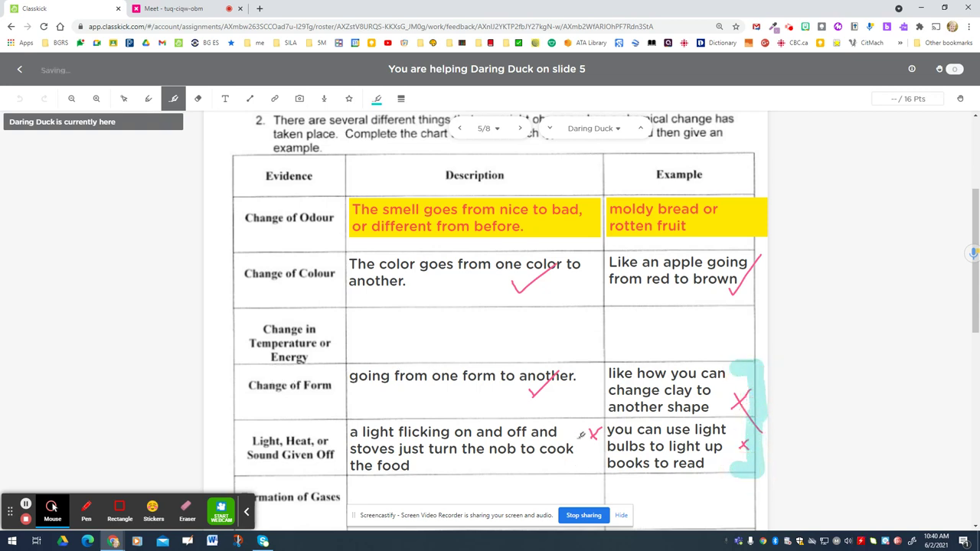
pyautogui.moveTo(564, 465); pyautogui.dragTo(490, 465)
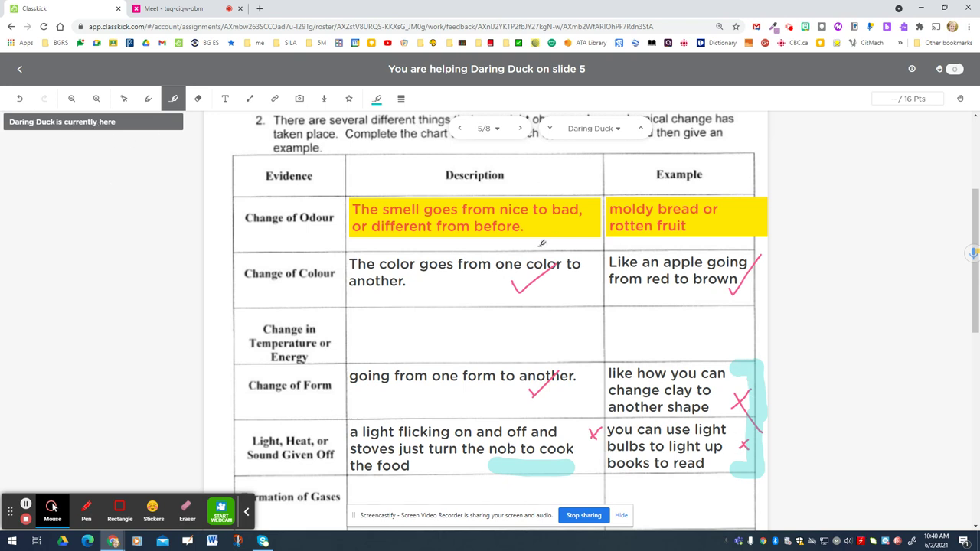
# Erase both cyan marks, then underline 'from red to brown' in pink with the Pen
pyautogui.click(197, 98)
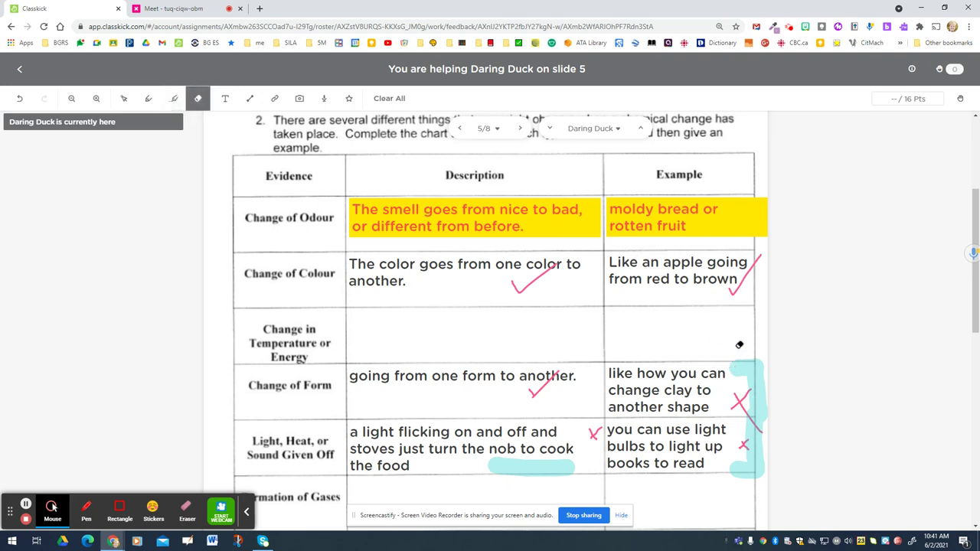
pyautogui.moveTo(754, 358); pyautogui.dragTo(766, 421)
pyautogui.moveTo(561, 469)
pyautogui.mouseDown()
pyautogui.moveTo(512, 467)
pyautogui.moveTo(560, 465)
pyautogui.moveTo(551, 465)
pyautogui.mouseUp()
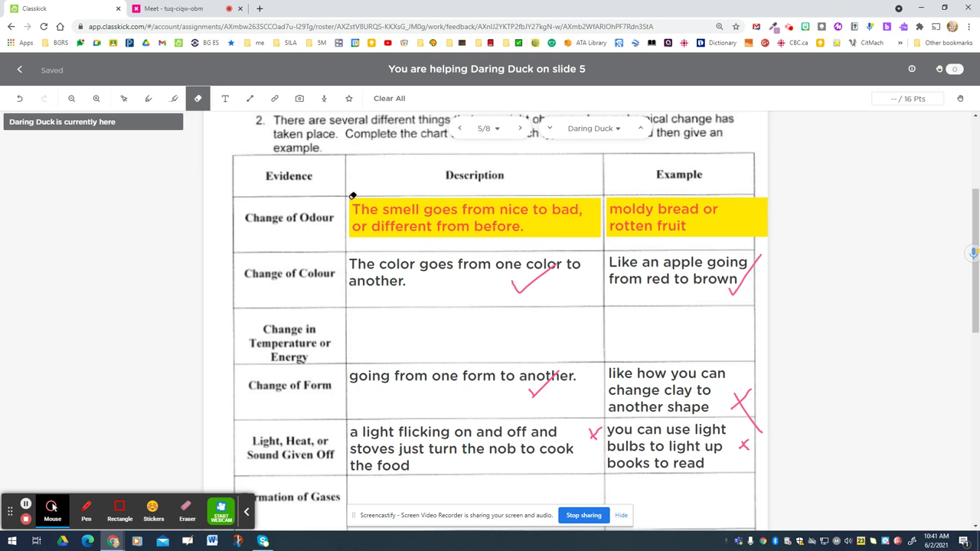
pyautogui.click(149, 98)
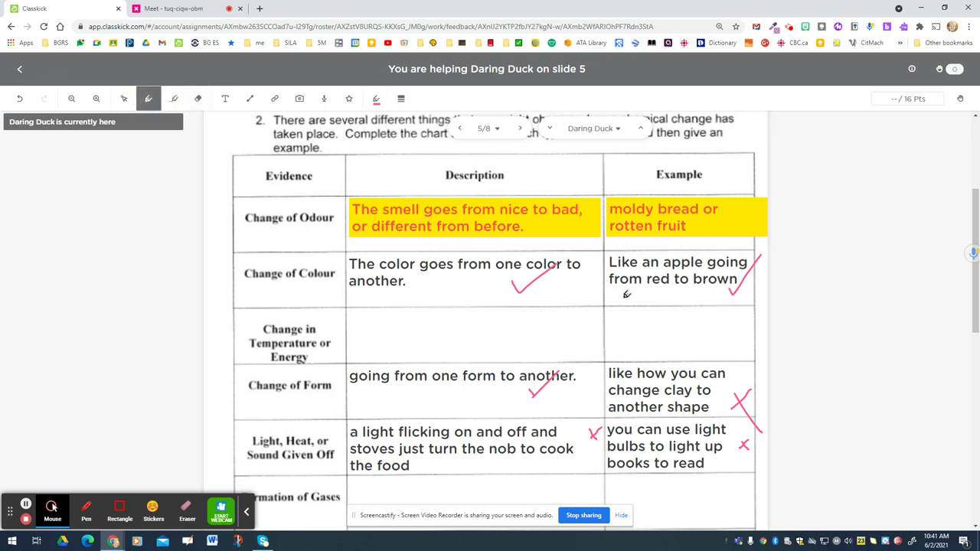
pyautogui.moveTo(716, 293); pyautogui.dragTo(612, 294)
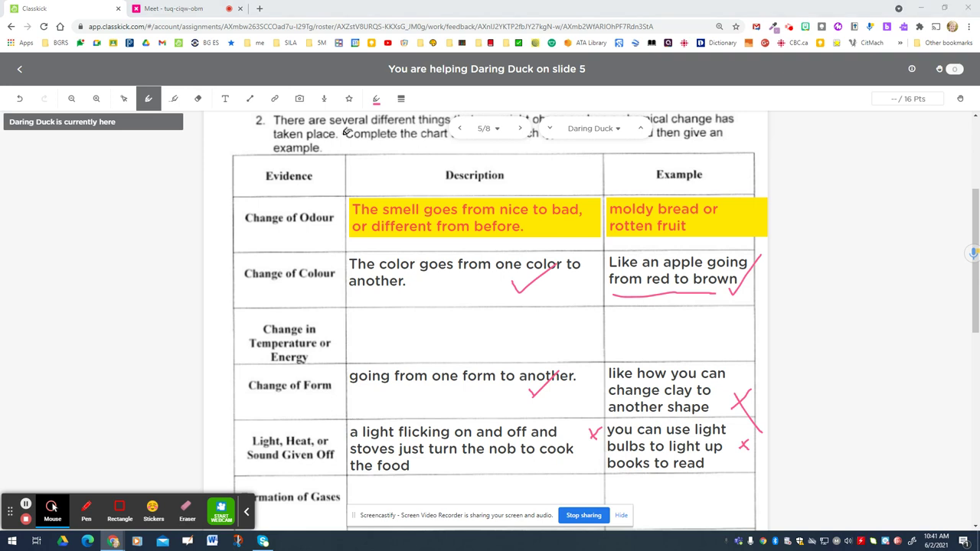
# Leave slide 5 for the View Work grid and scroll down through the student list
pyautogui.click(19, 69)
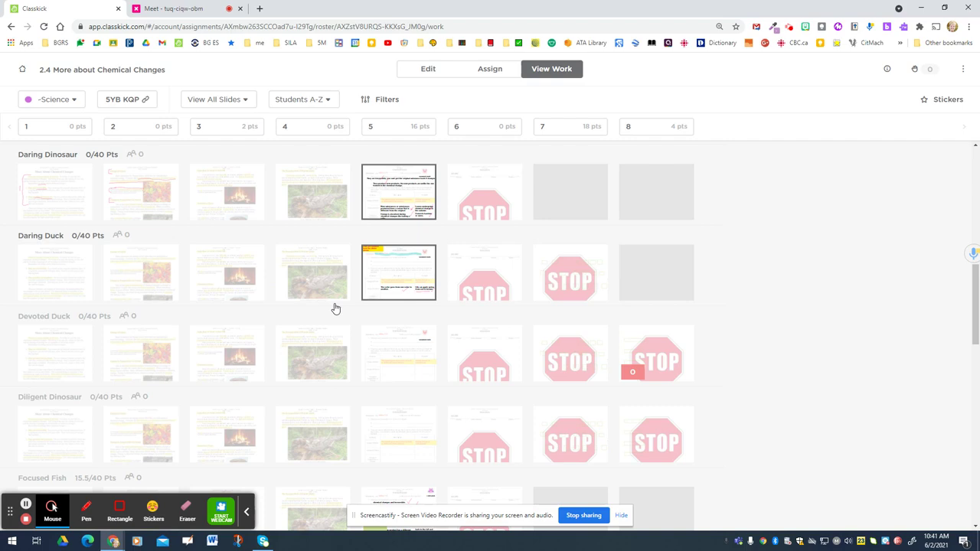
pyautogui.scroll(-3, 398, 306)
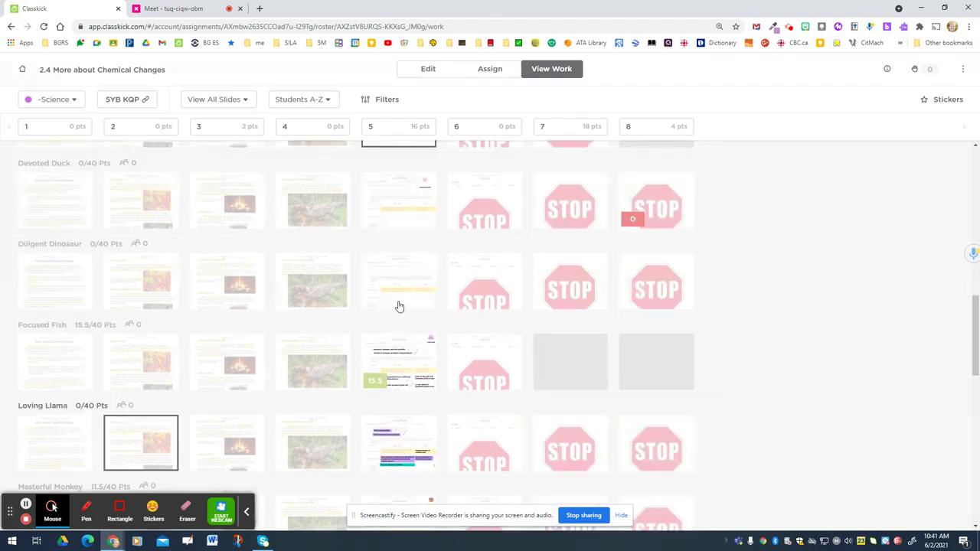
pyautogui.scroll(-1, 399, 306)
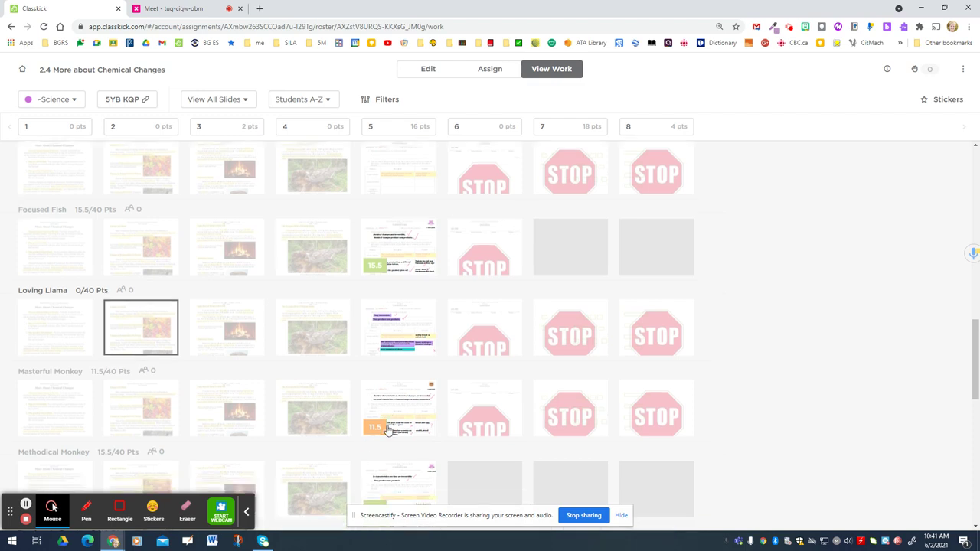
pyautogui.scroll(-3, 388, 431)
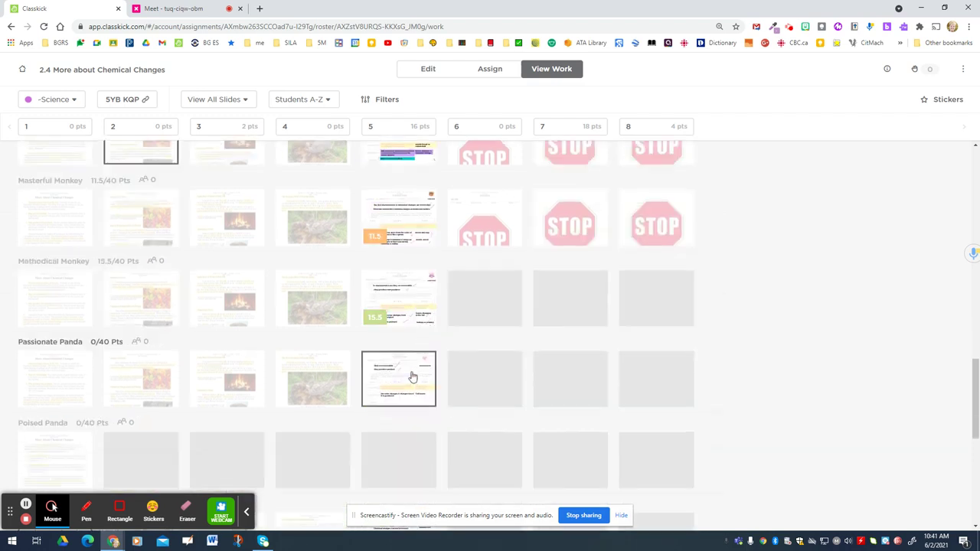